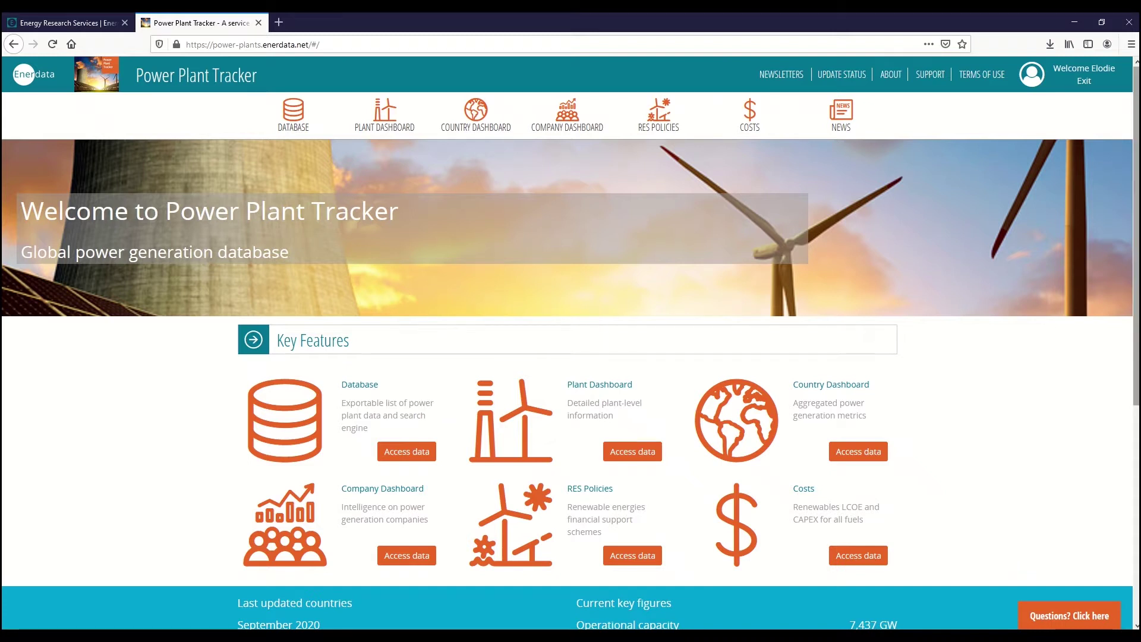
# Step: Open the power plant database and search for units in Argentina
pyautogui.scroll(-1, 571, 344)
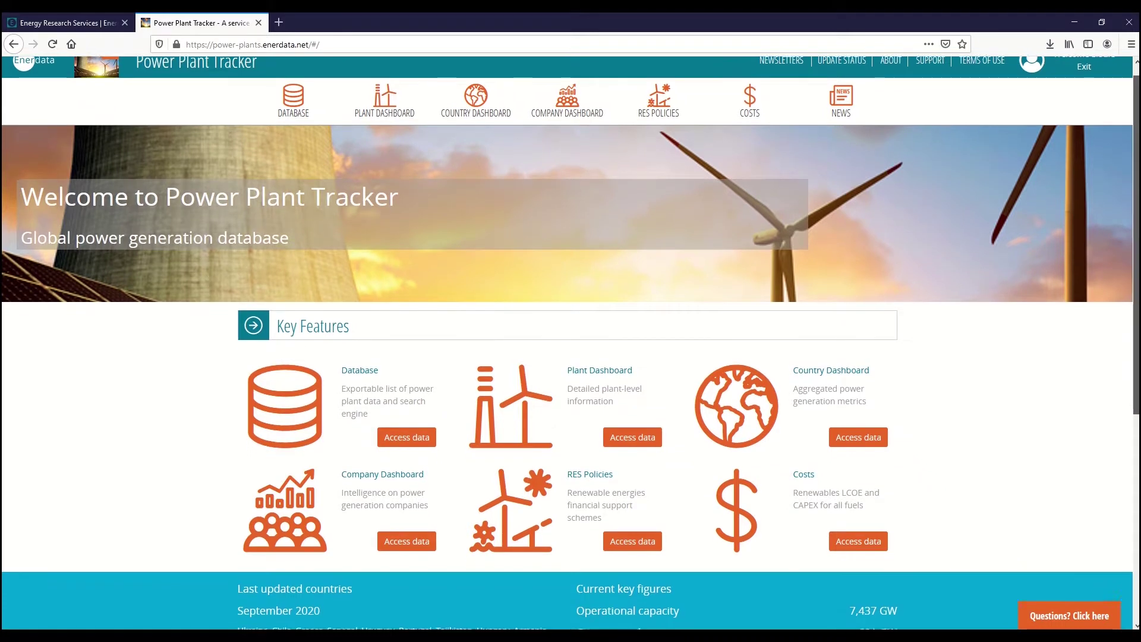
pyautogui.scroll(-2, 571, 344)
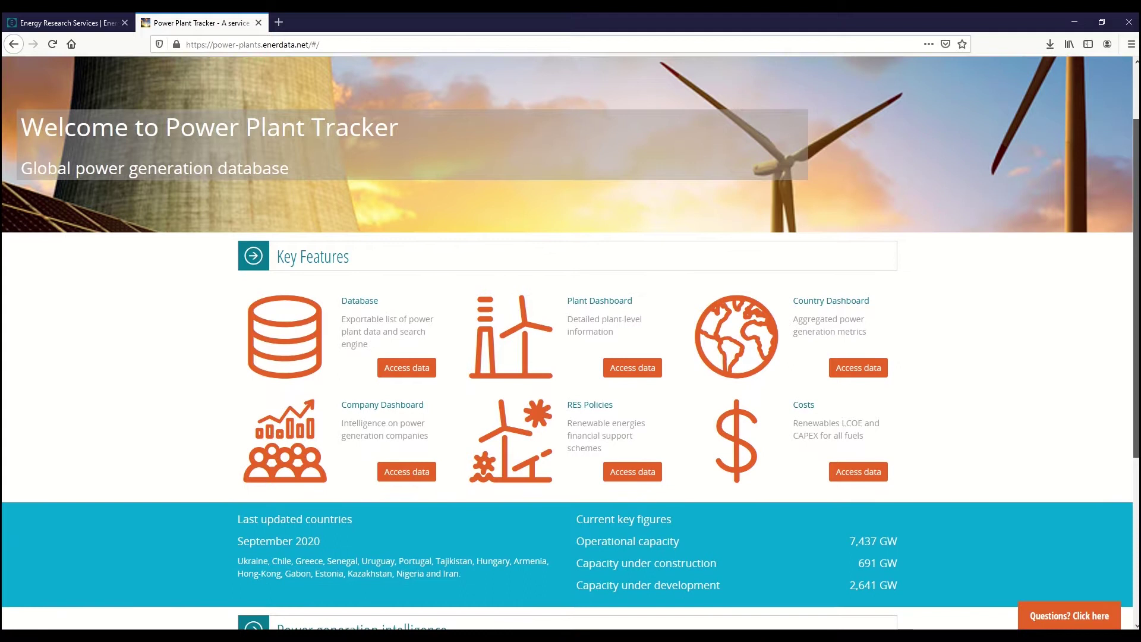
pyautogui.scroll(-3, 571, 345)
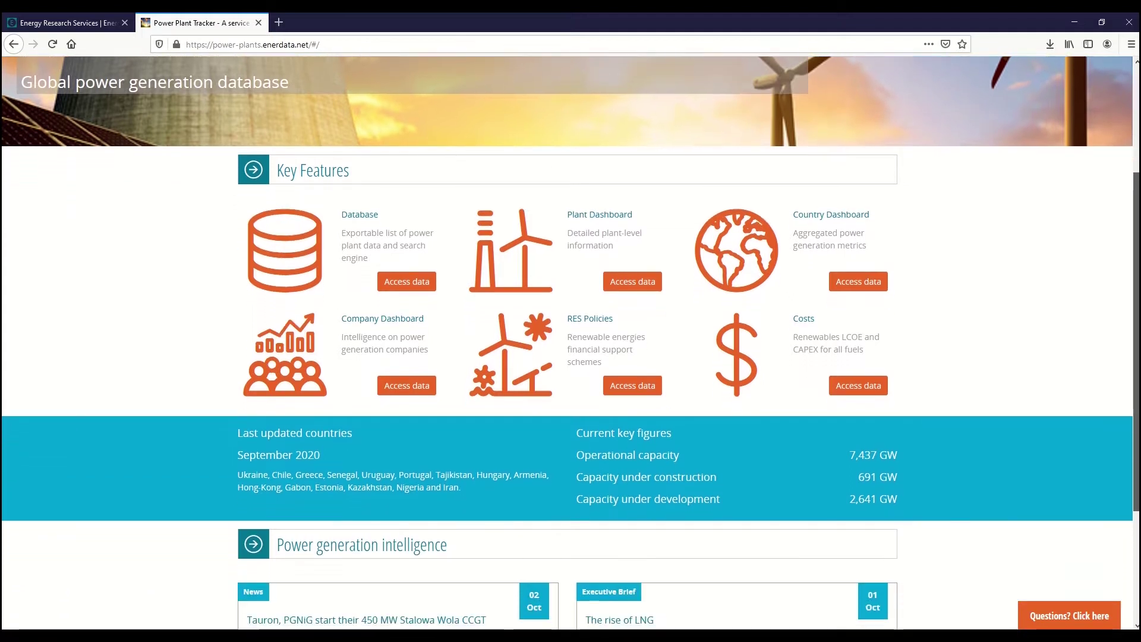
pyautogui.scroll(-2, 571, 345)
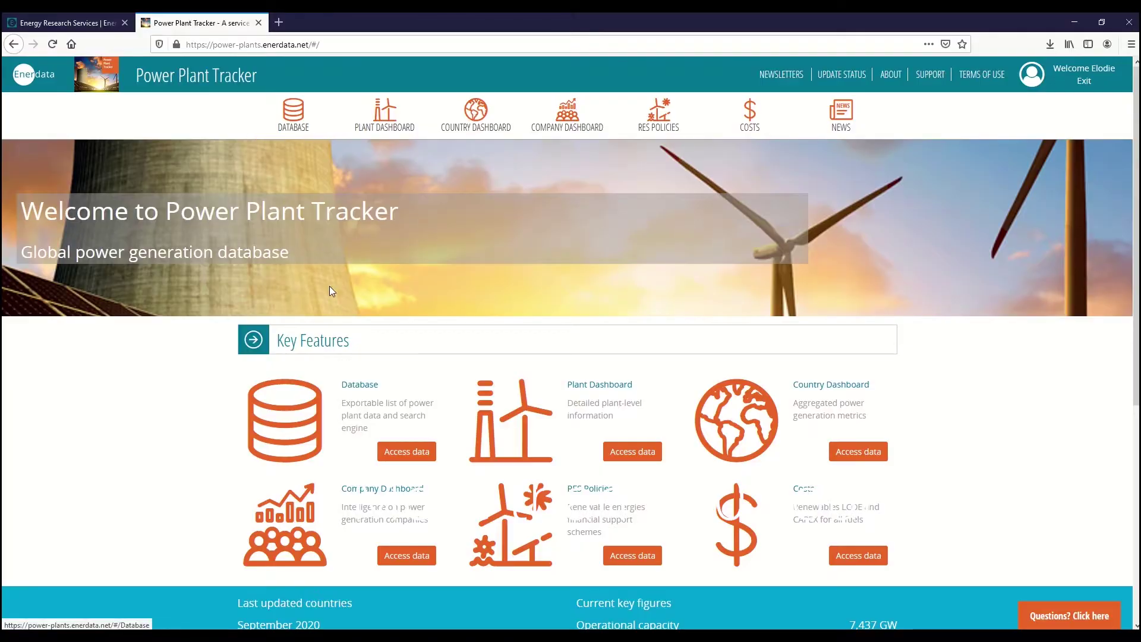
pyautogui.click(398, 449)
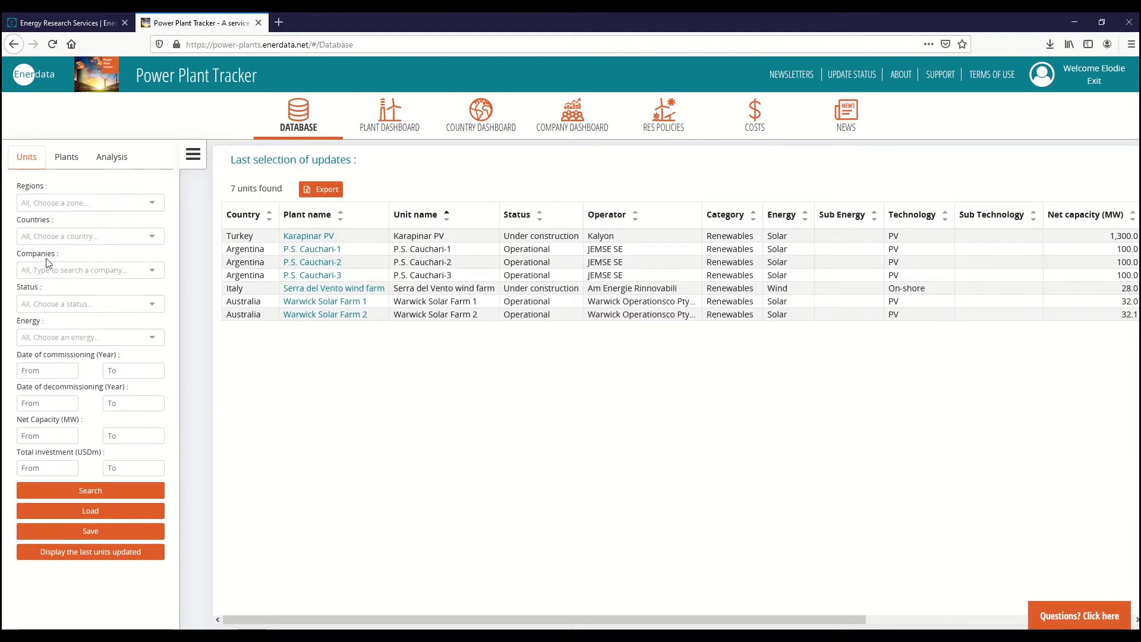
pyautogui.click(59, 236)
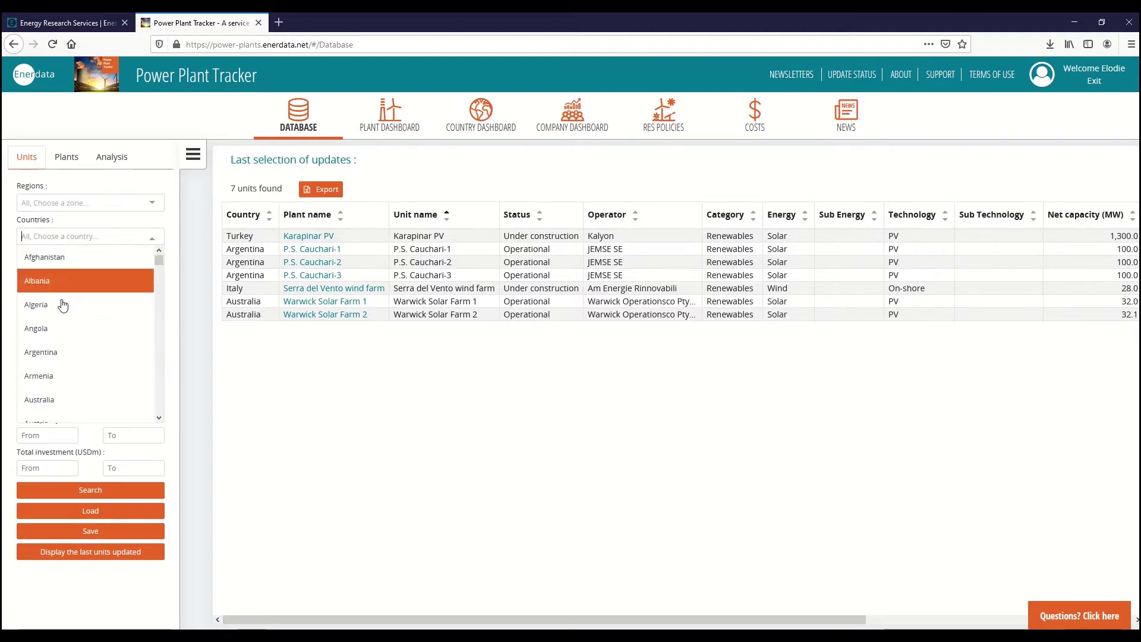
pyautogui.click(67, 352)
pyautogui.click(94, 493)
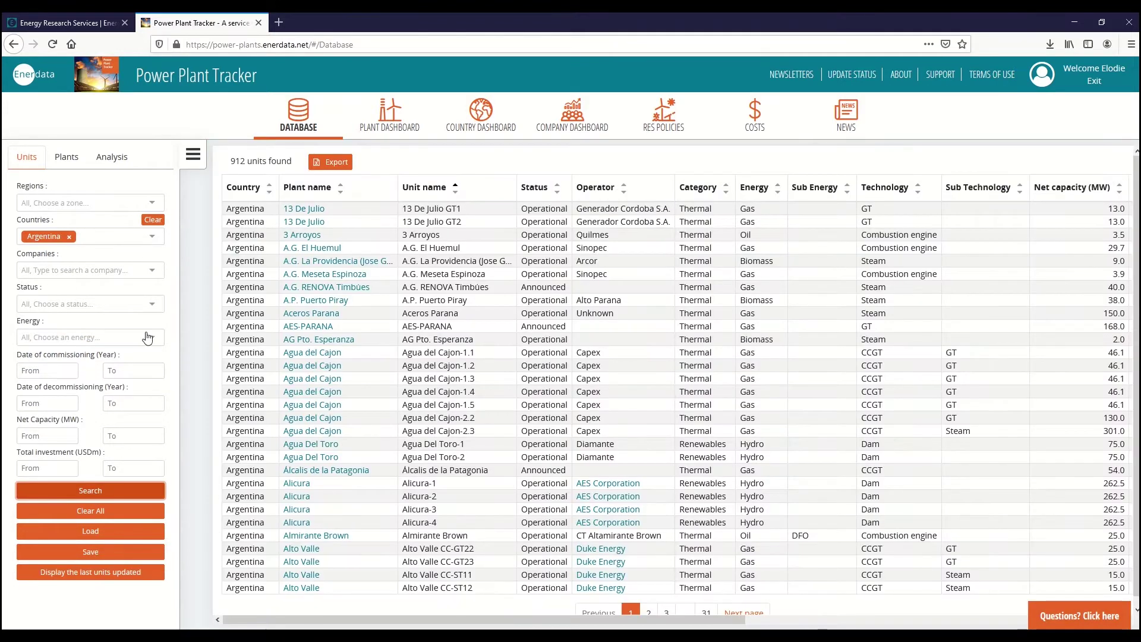
# Step: Review the Status and Energy filter options, then list Argentina's 577 whole plants
pyautogui.click(152, 306)
pyautogui.click(152, 309)
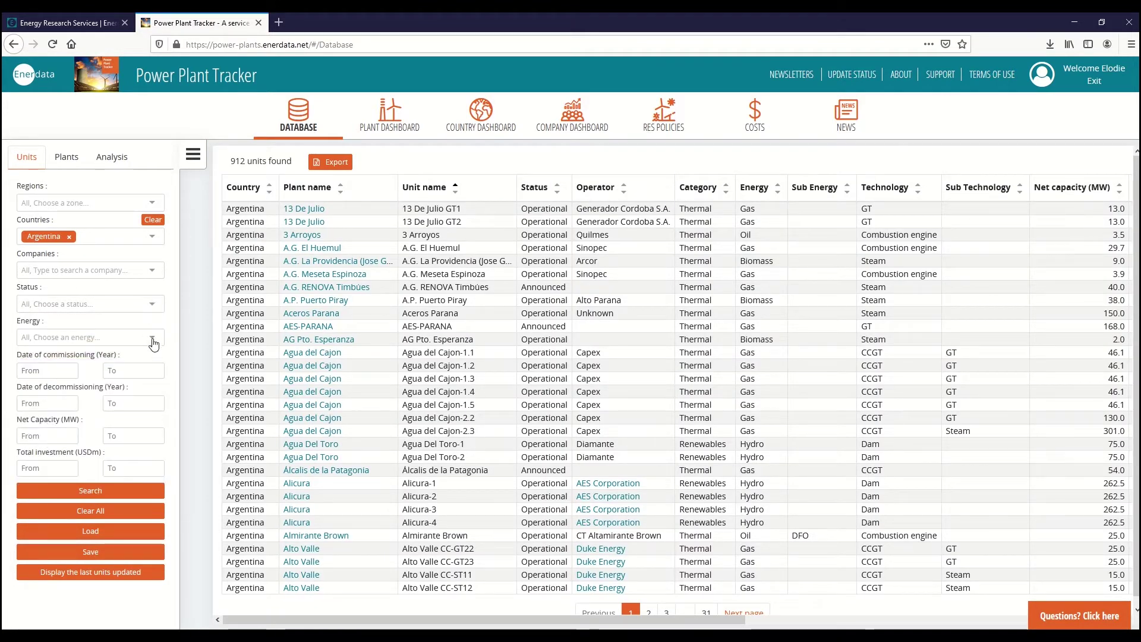
pyautogui.click(153, 338)
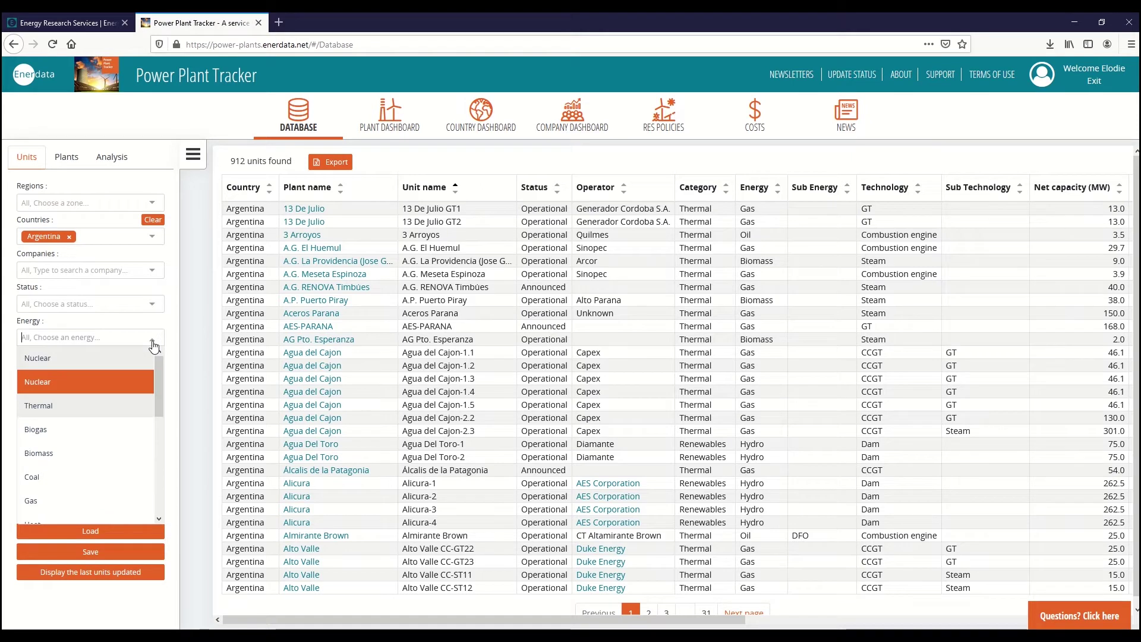
pyautogui.click(153, 345)
pyautogui.click(63, 158)
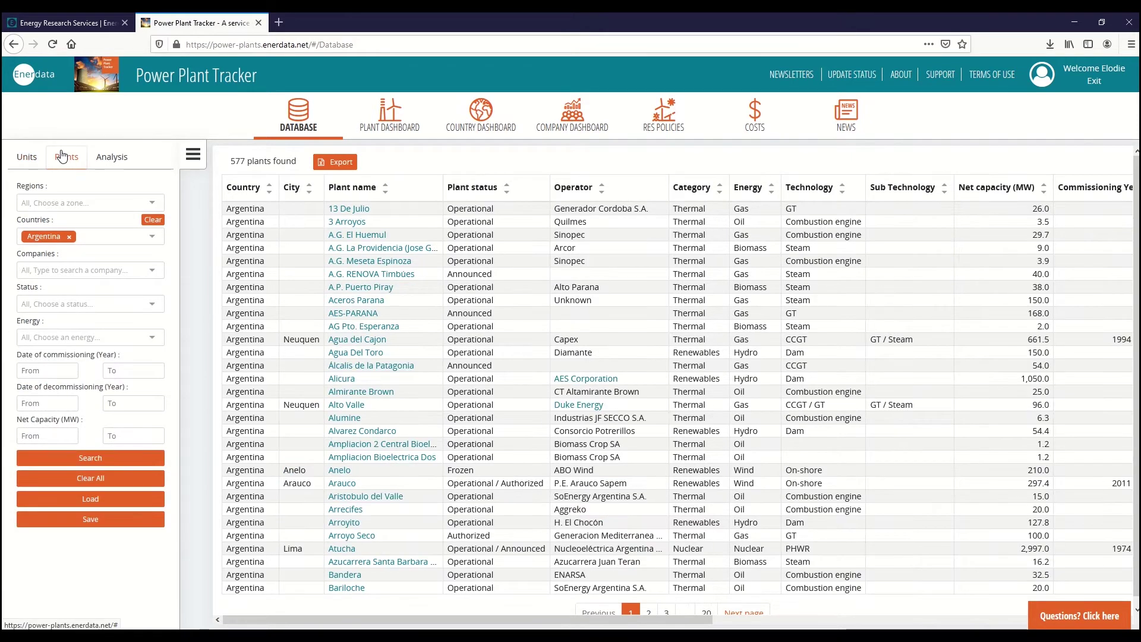
# Step: Review Argentina's status, power mix, capacity planning and energy mix charts; export Energy Mix 2019 as PNG
pyautogui.click(113, 160)
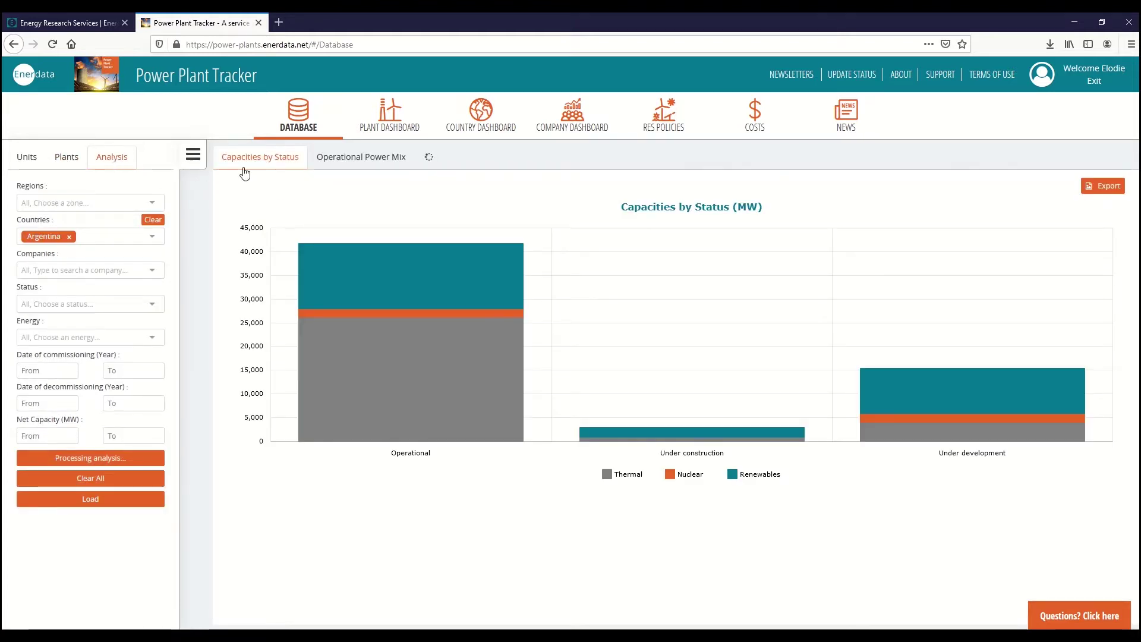
pyautogui.click(357, 162)
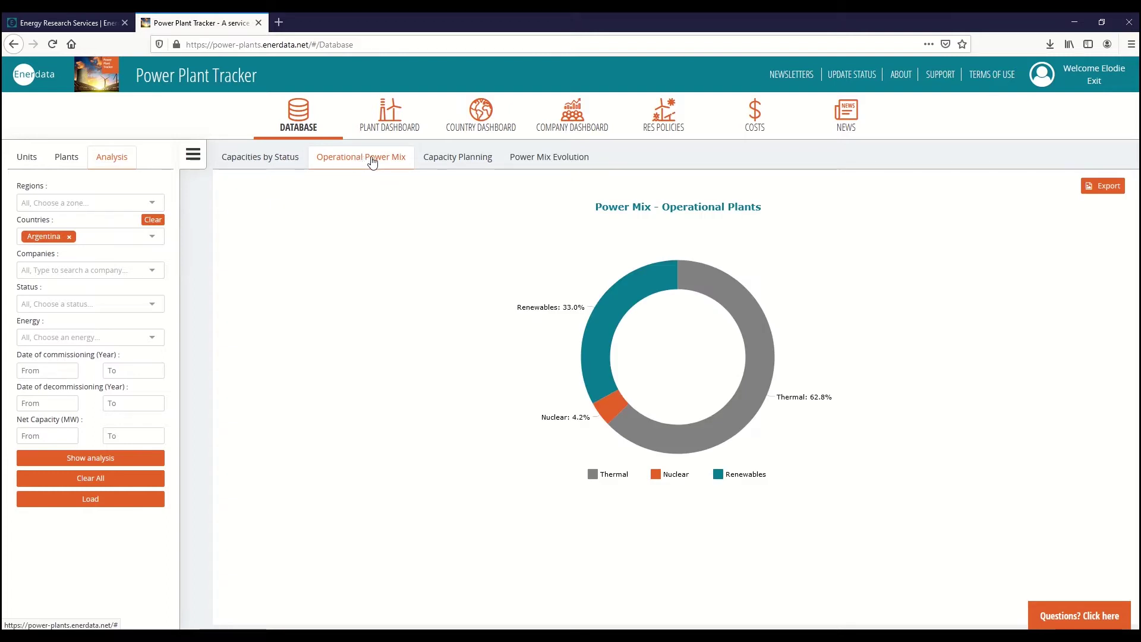
pyautogui.click(460, 166)
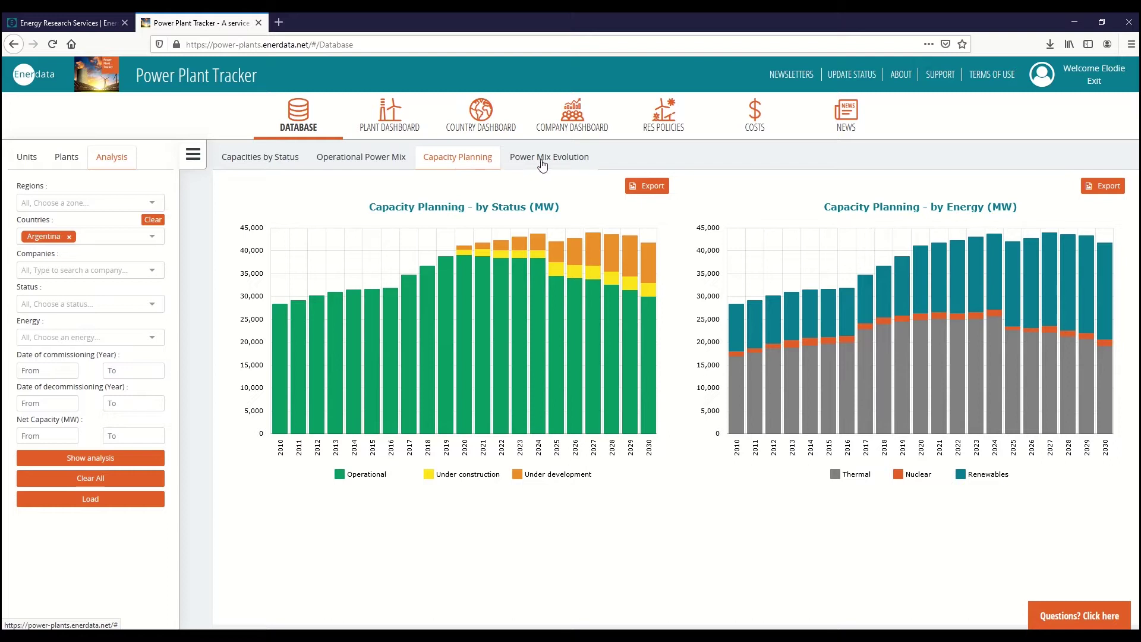
pyautogui.click(546, 164)
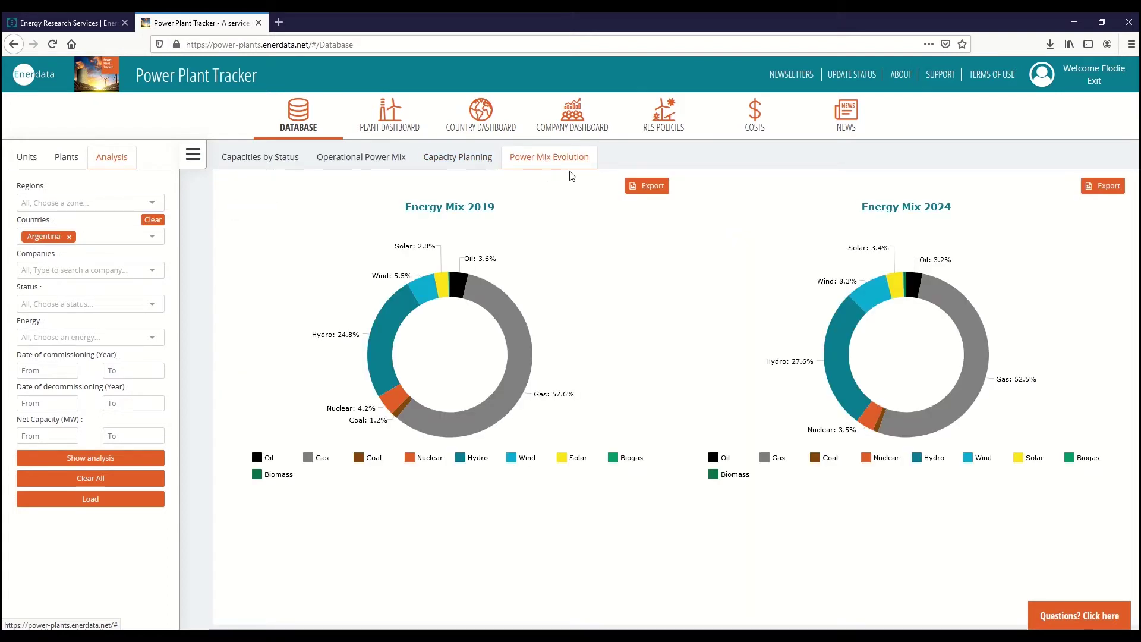
pyautogui.click(650, 187)
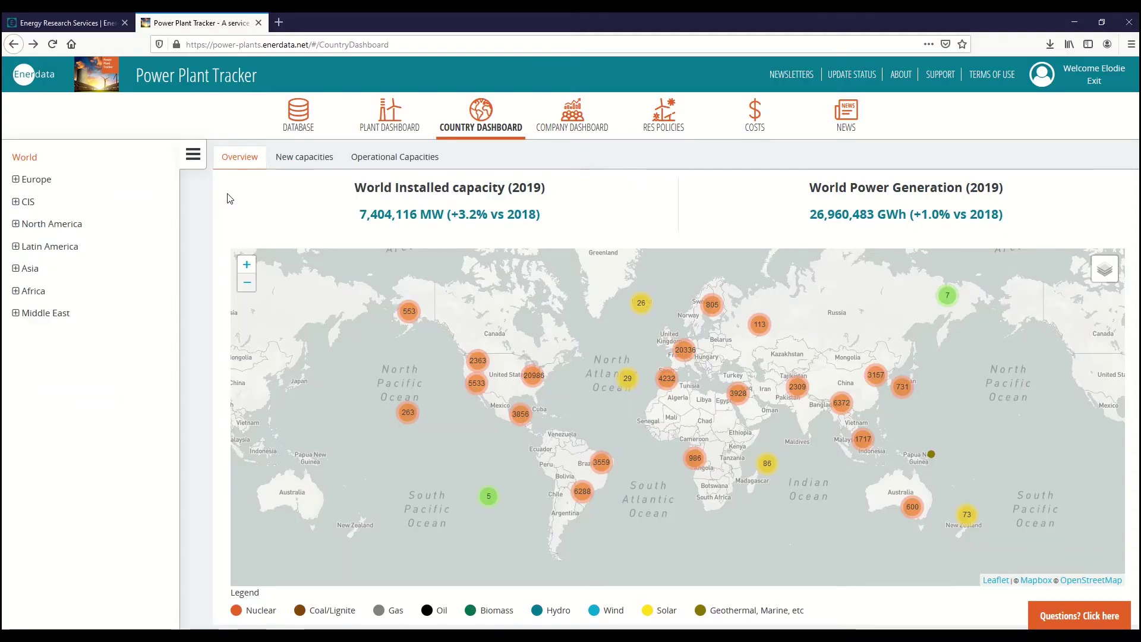
# Step: Open Germany's country dashboard and zoom the plant map into the Halle area
pyautogui.click(33, 182)
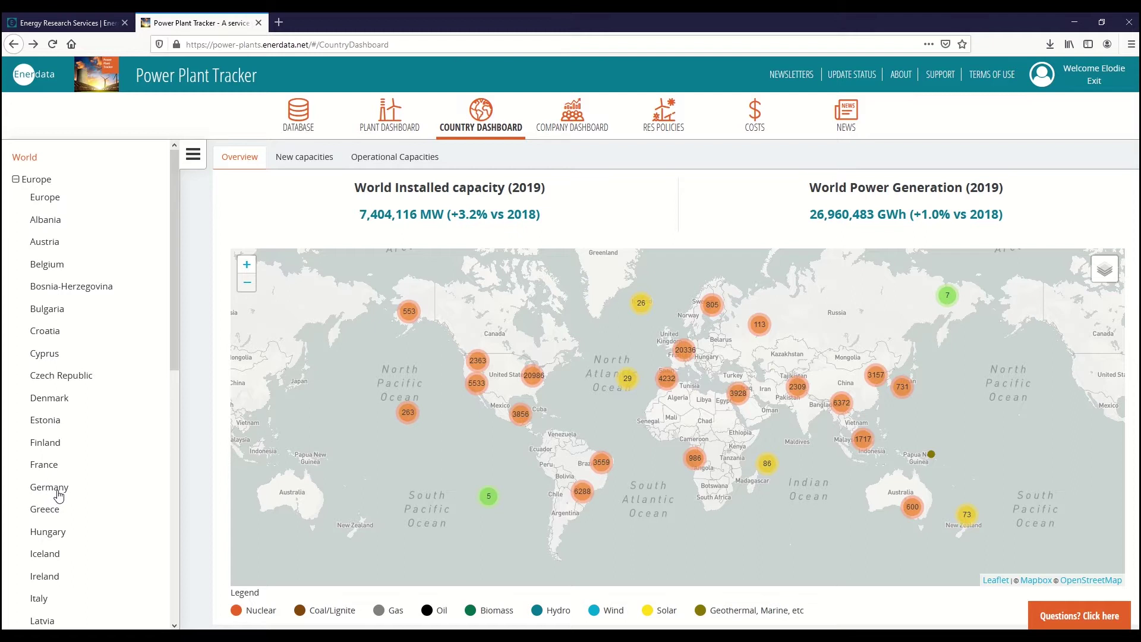
pyautogui.click(56, 491)
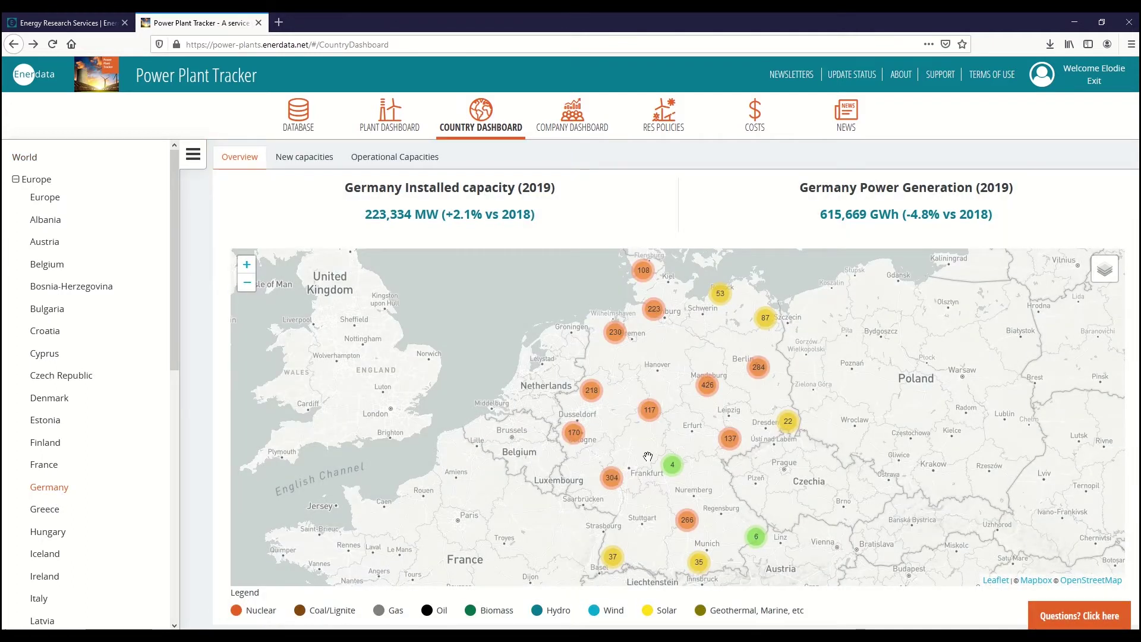
pyautogui.click(730, 440)
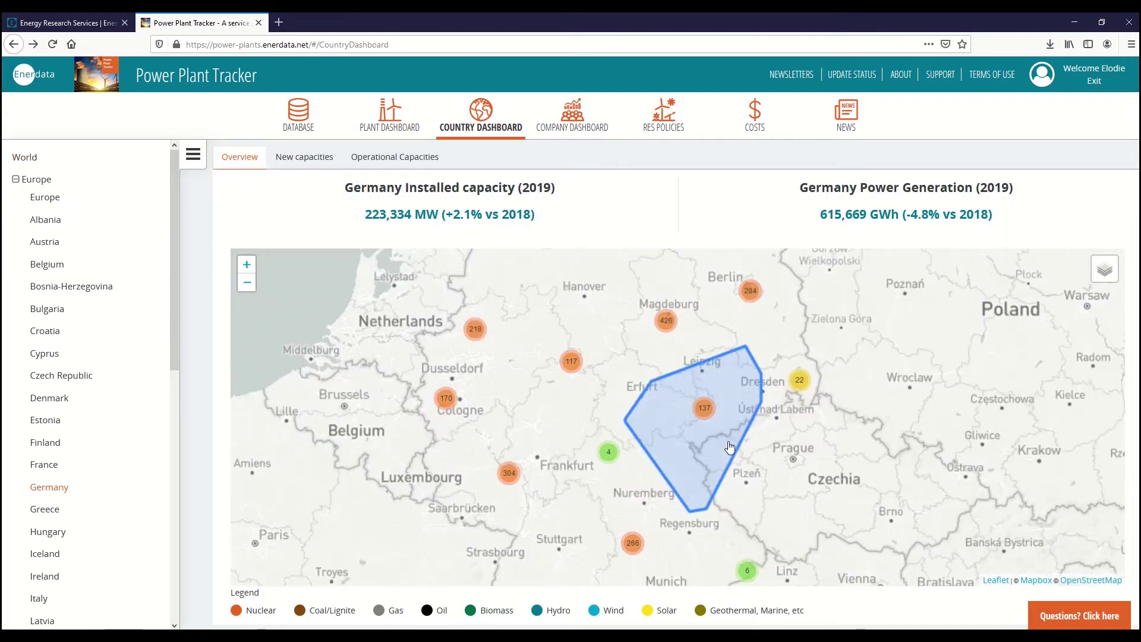
pyautogui.click(673, 339)
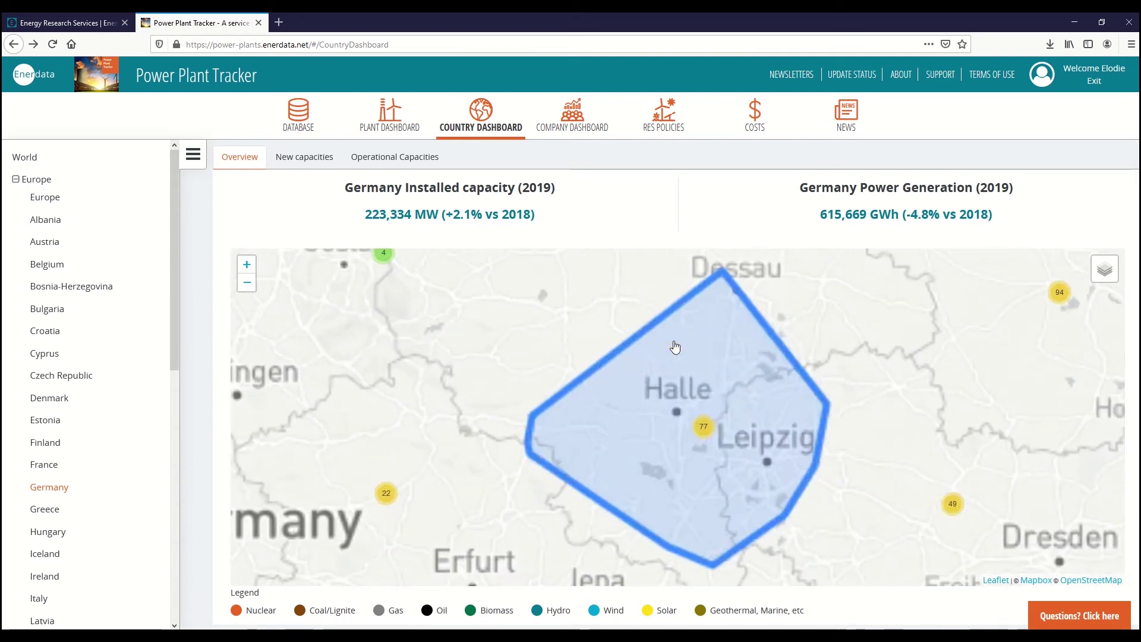
pyautogui.click(687, 418)
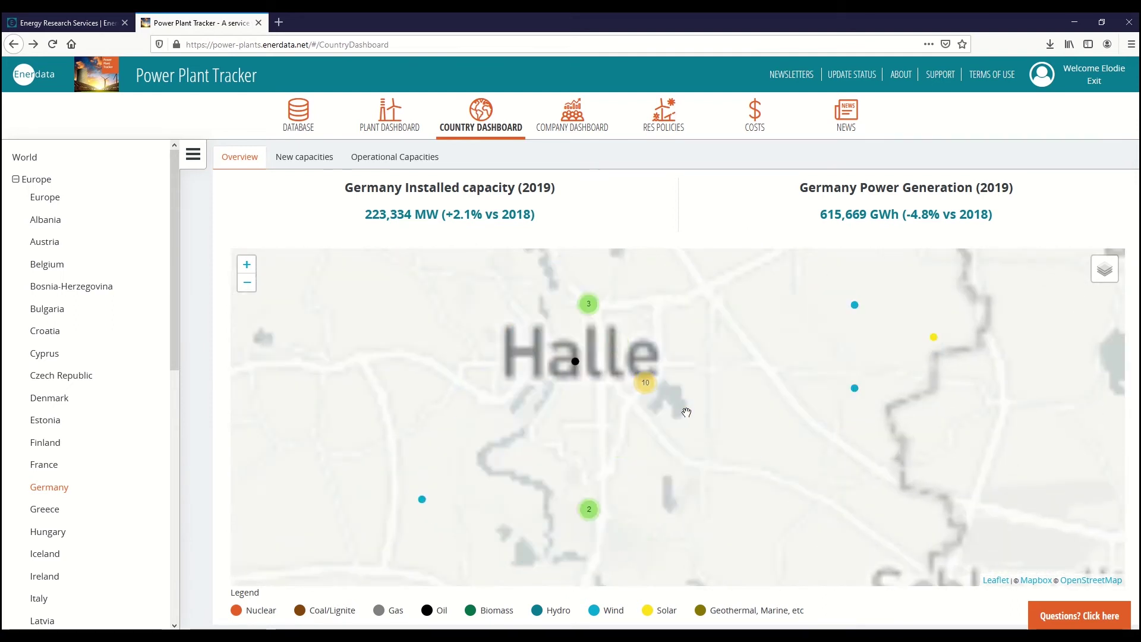
# Step: Select the Schkopau-B coal unit and open the Schkopau plant dashboard
pyautogui.click(566, 570)
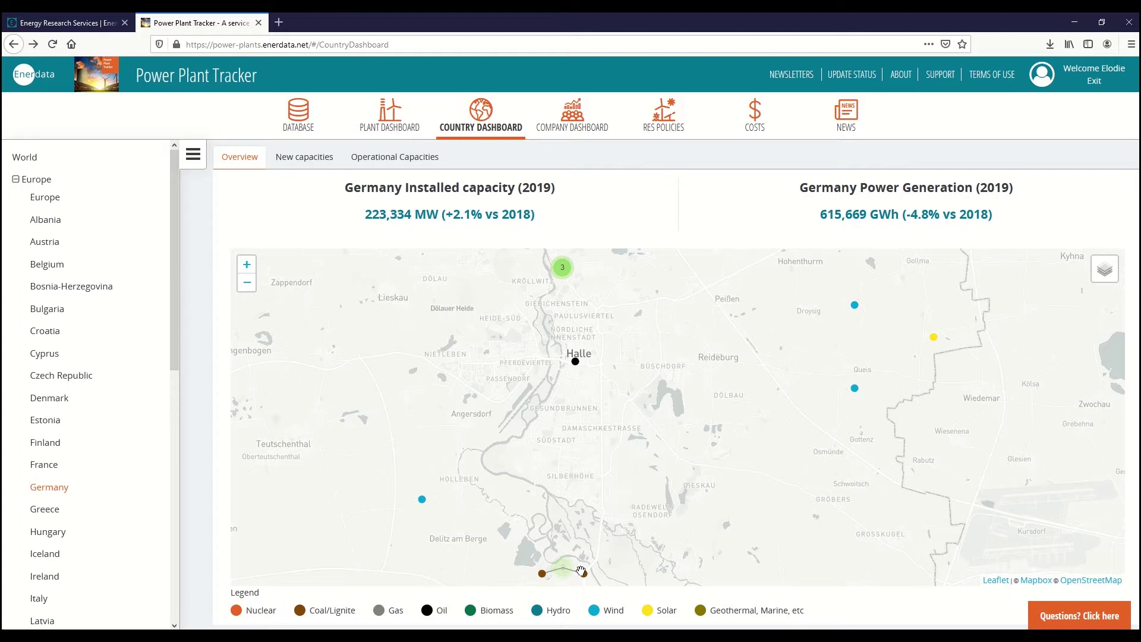
pyautogui.click(583, 574)
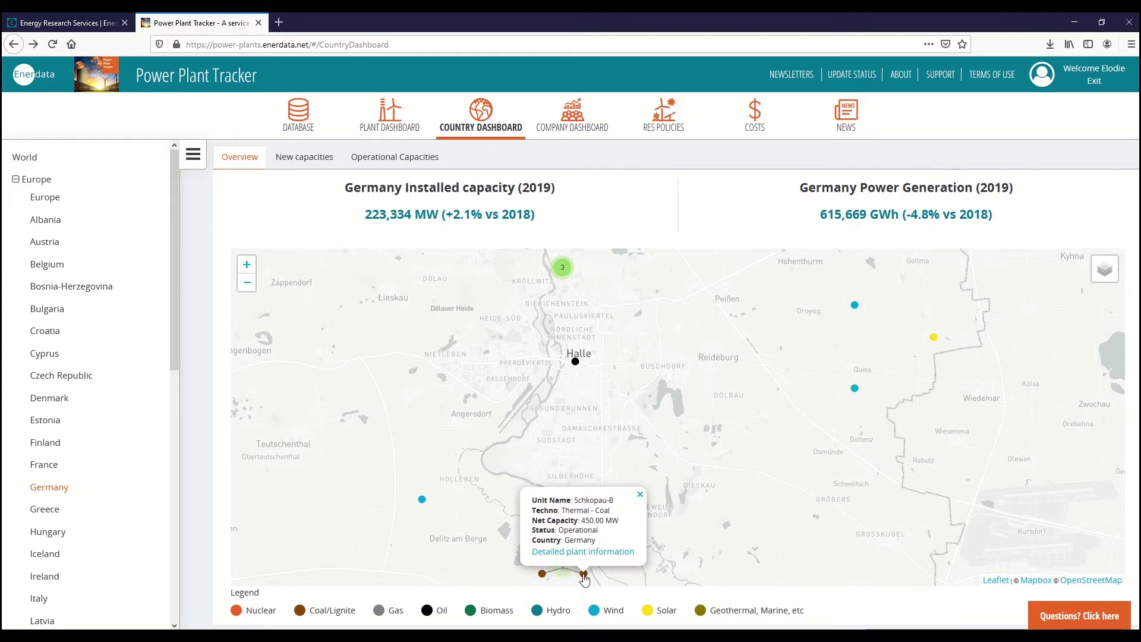
pyautogui.click(596, 552)
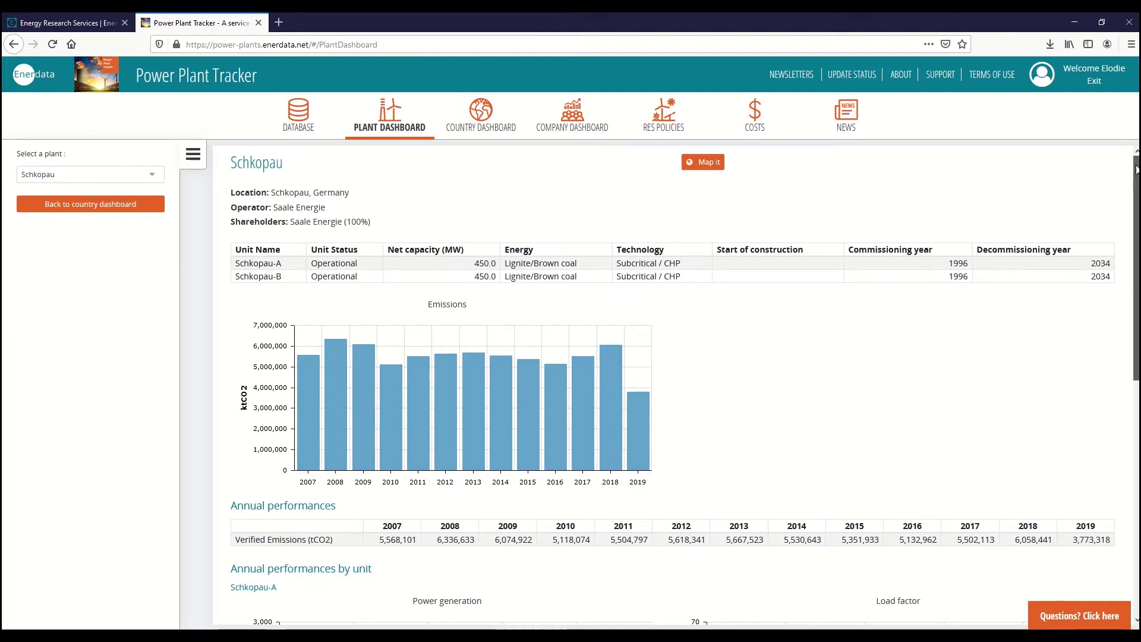
# Step: View Schkopau's unit charts, then go back to Germany's country dashboard
pyautogui.moveTo(1135, 170); pyautogui.dragTo(1117, 396)
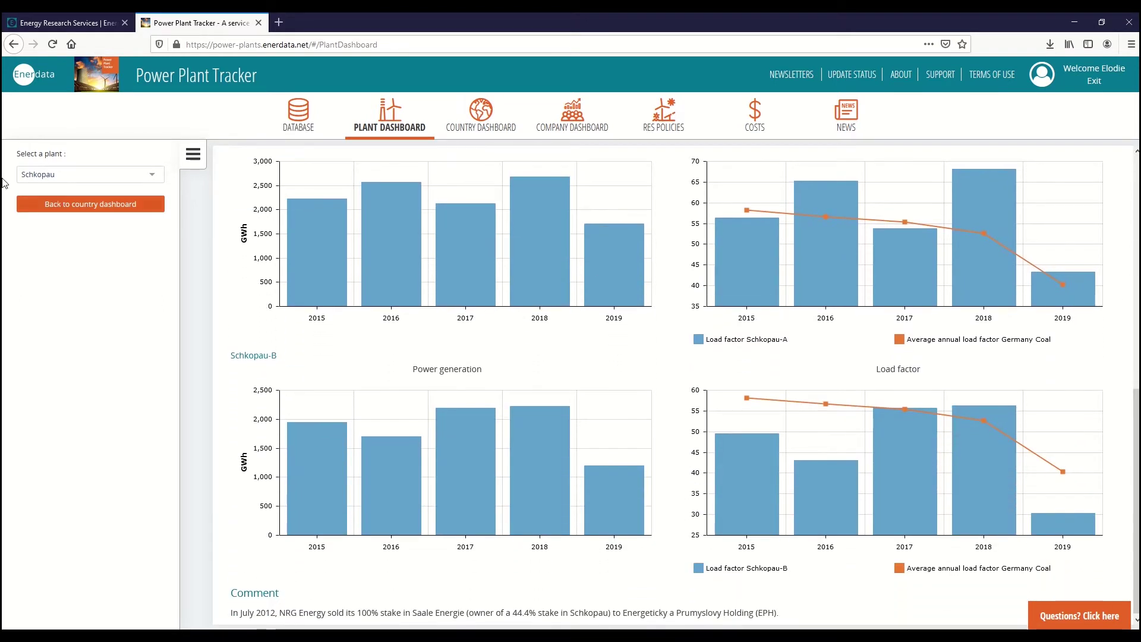
pyautogui.click(66, 205)
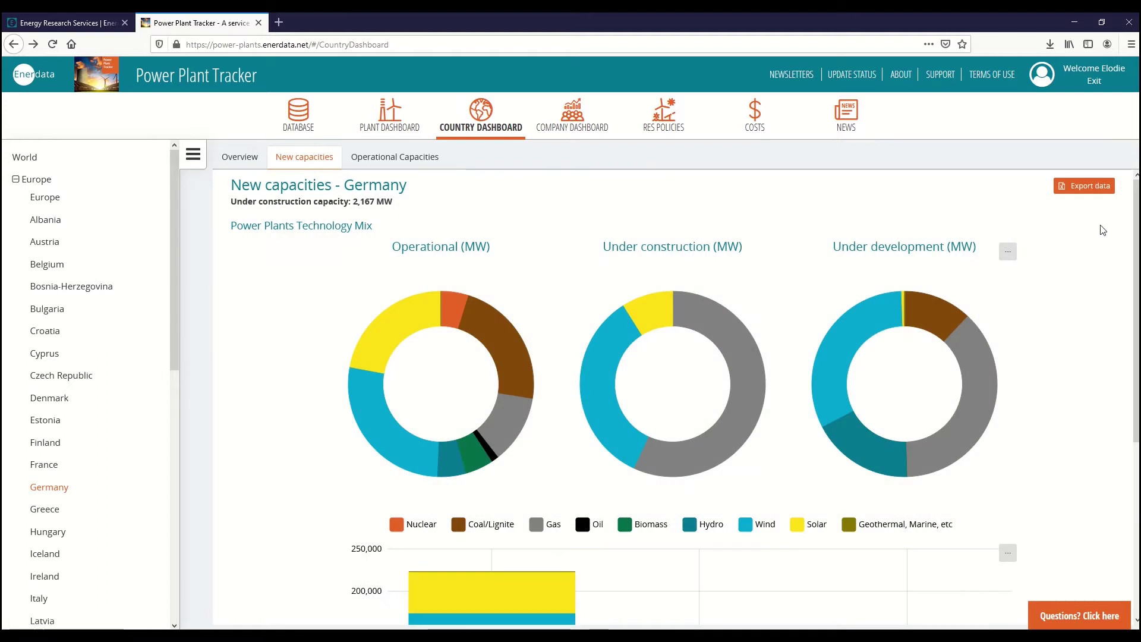
# Step: View Germany's new-capacity bar chart, then its Operational Capacities for 1990–2019
pyautogui.moveTo(1137, 212); pyautogui.dragTo(1123, 352)
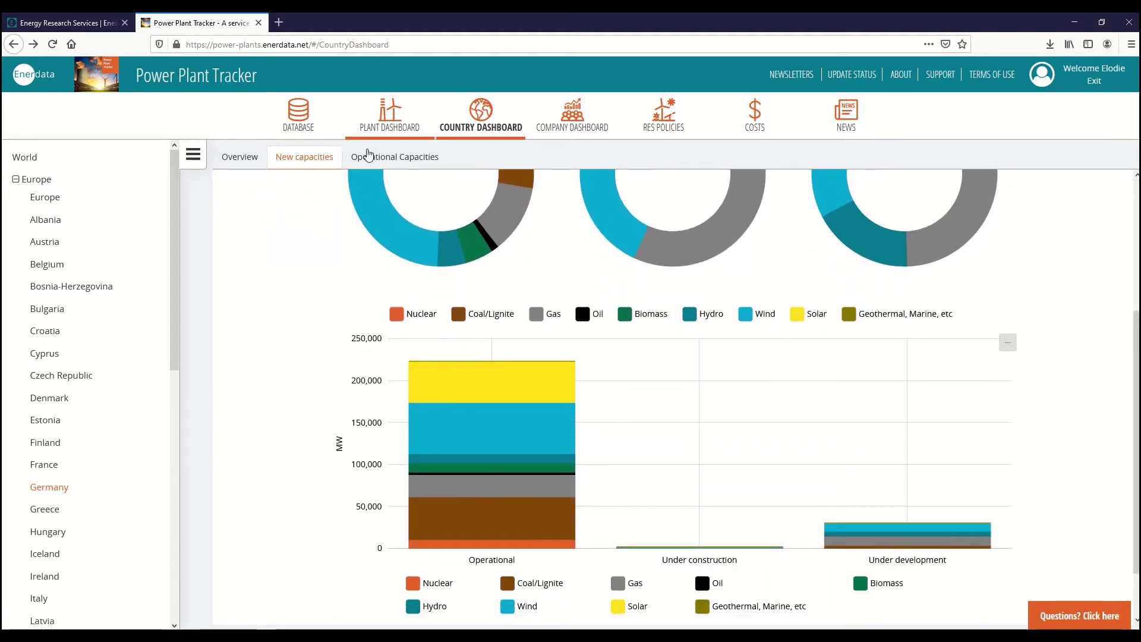
pyautogui.click(389, 156)
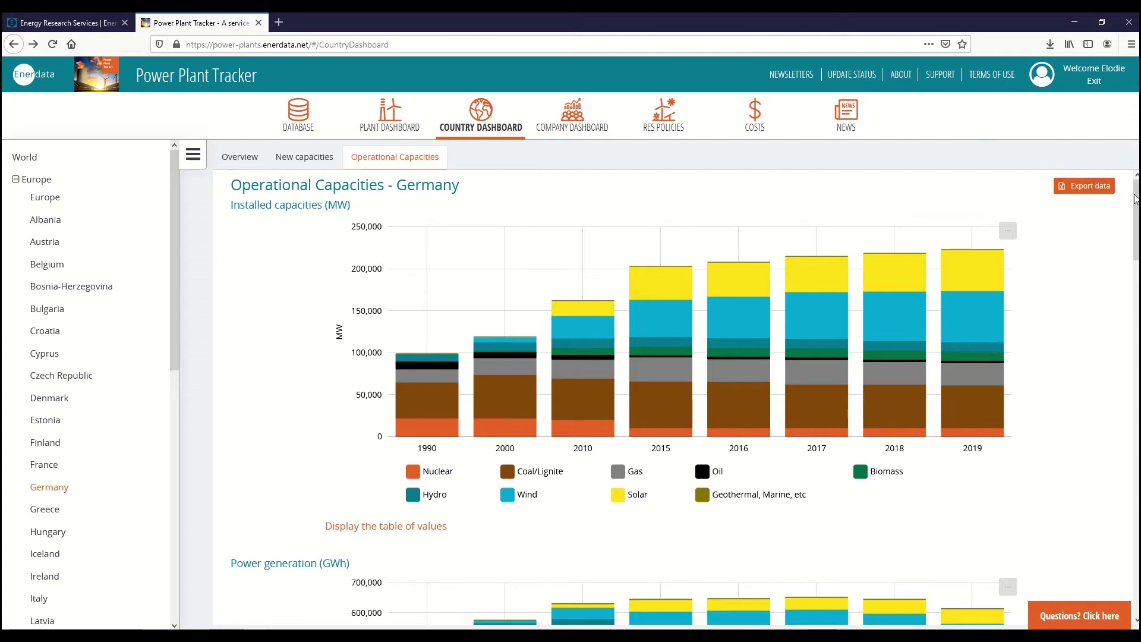
# Step: Show the value table for Germany's CO2 emissions by fuel and scroll to Indicators
pyautogui.moveTo(1135, 200); pyautogui.dragTo(1130, 483)
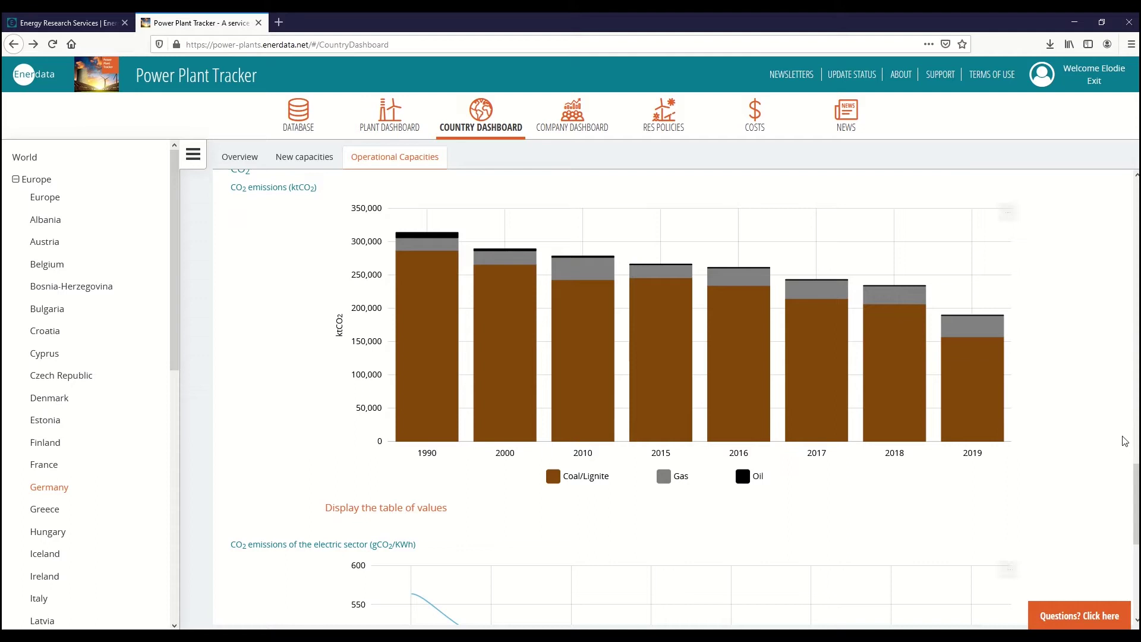
pyautogui.moveTo(1008, 218)
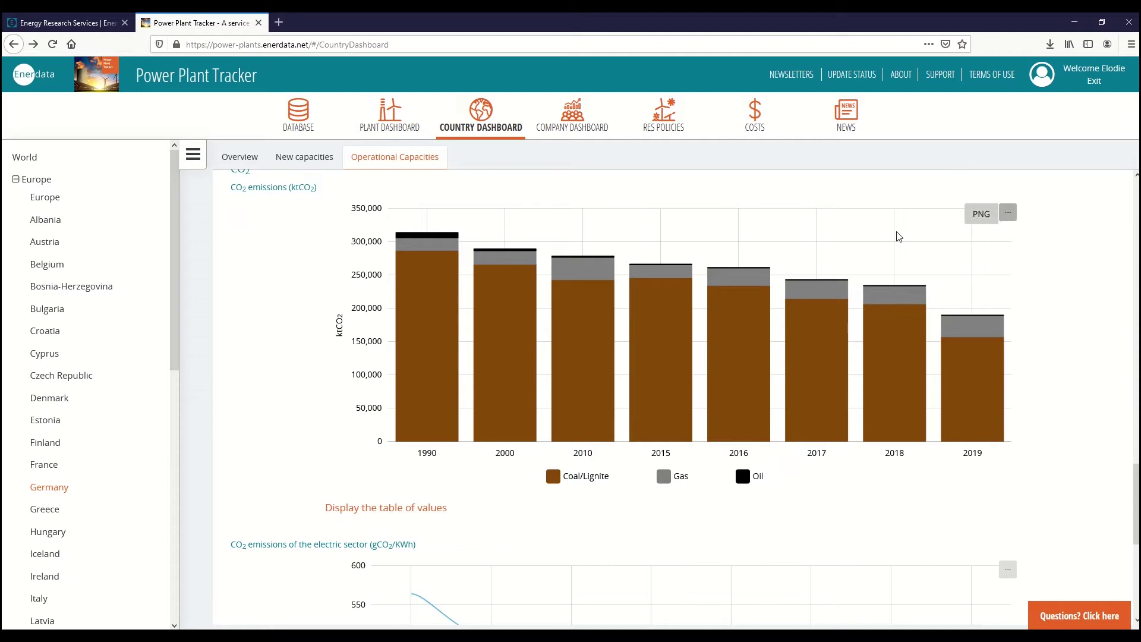
pyautogui.click(392, 508)
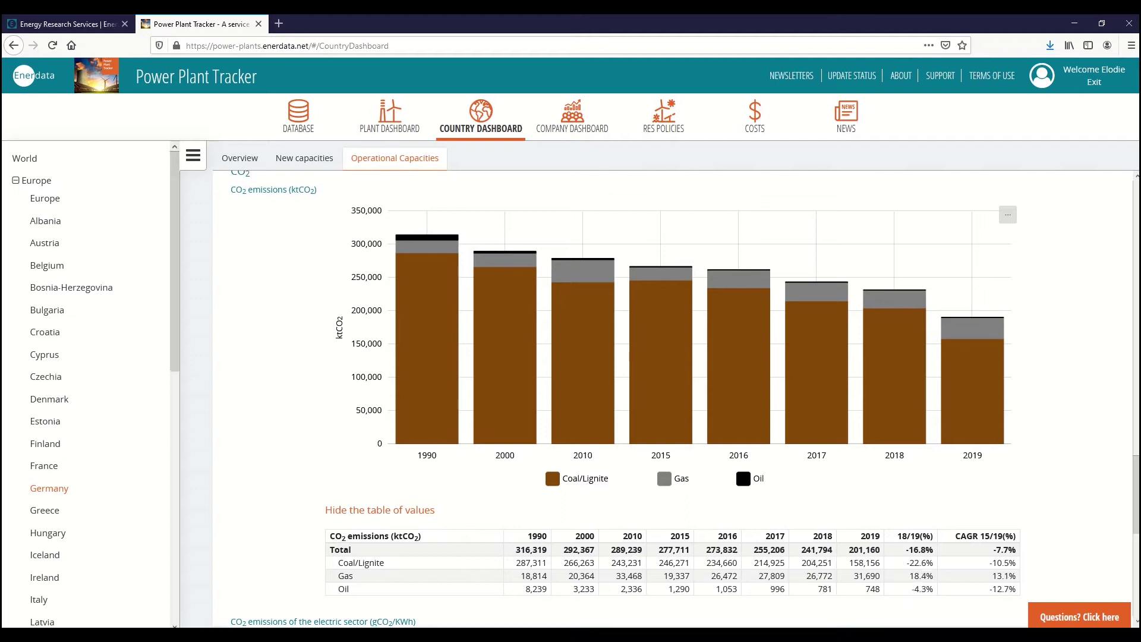
pyautogui.scroll(-5, 624, 399)
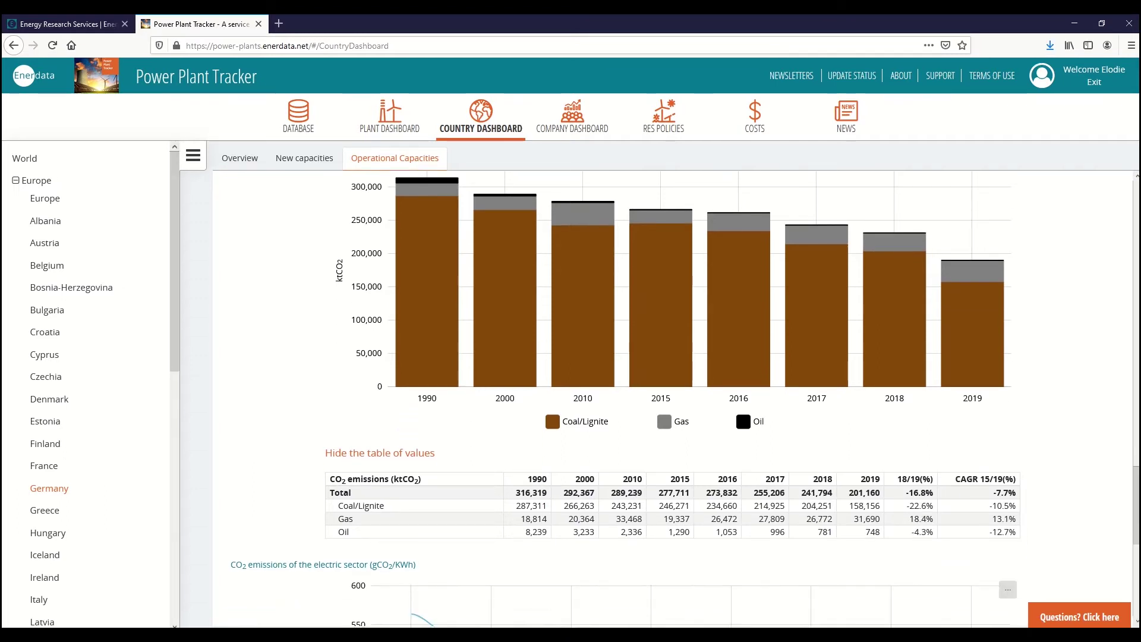
pyautogui.scroll(-2, 624, 398)
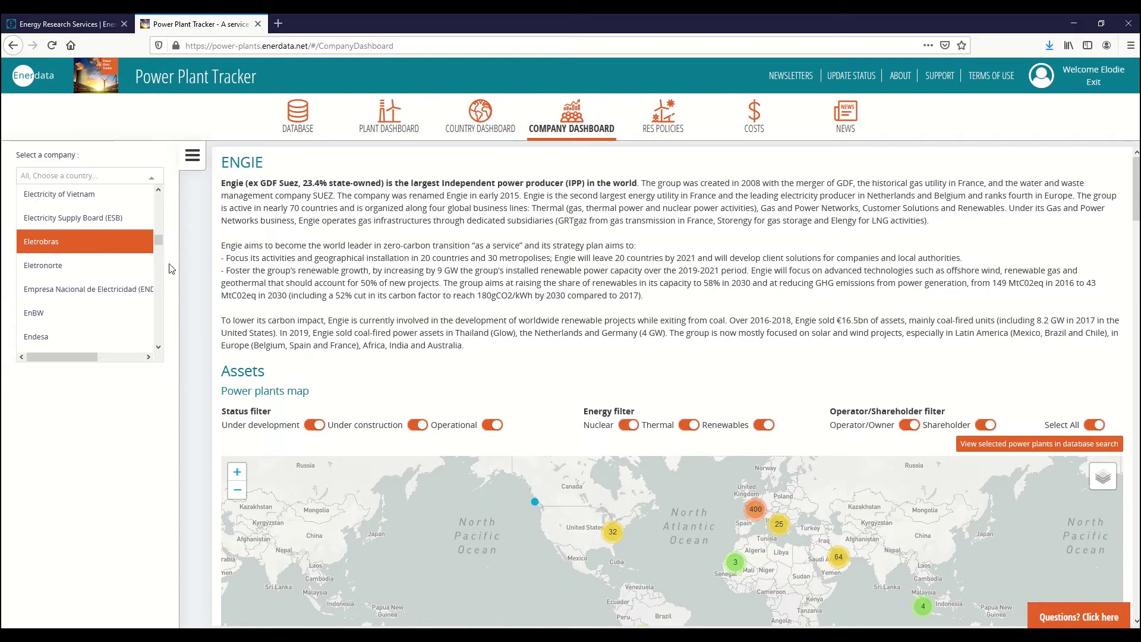
# Step: Zoom ENGIE's asset map into the UAE coast and open the 1621 MW Shuweihat-2 gas plant's dashboard
pyautogui.scroll(-2, 855, 349)
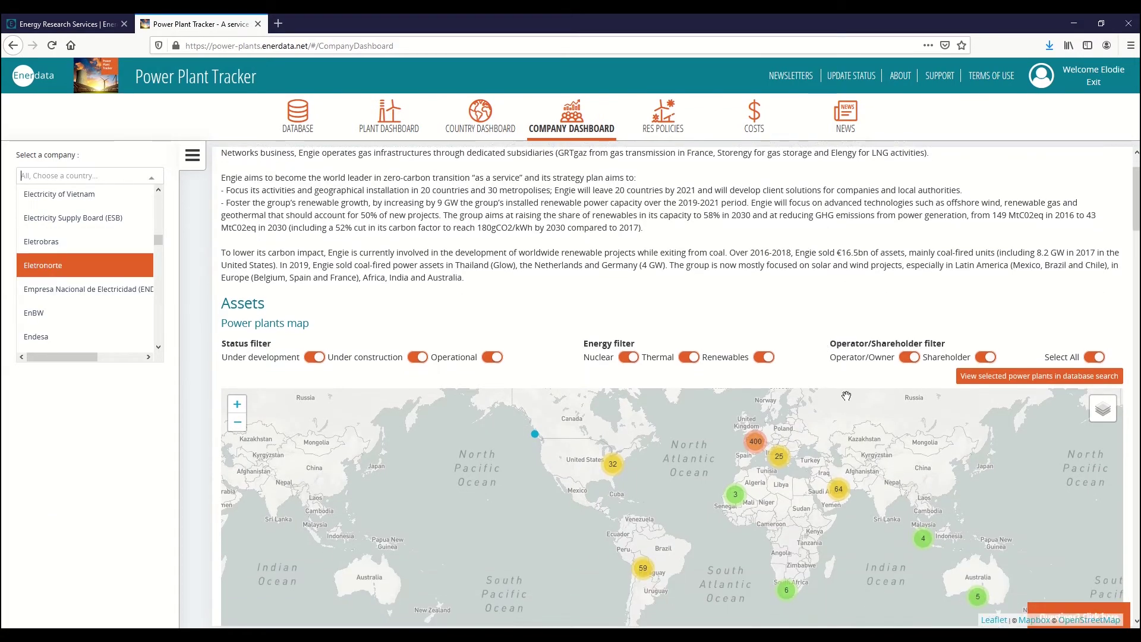
pyautogui.click(839, 492)
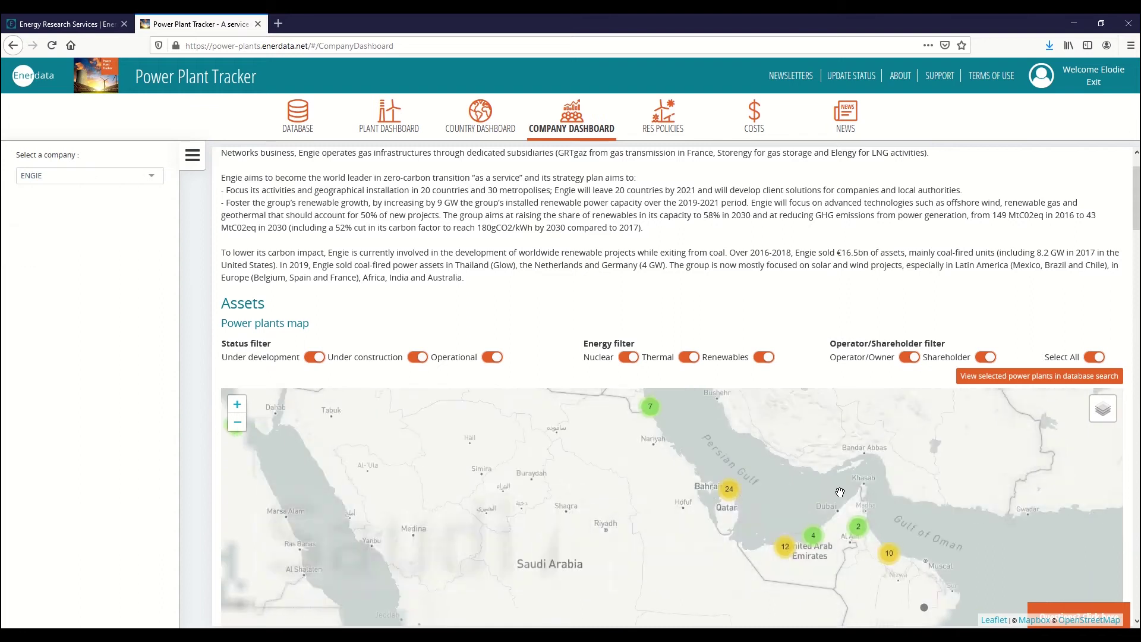
pyautogui.click(787, 550)
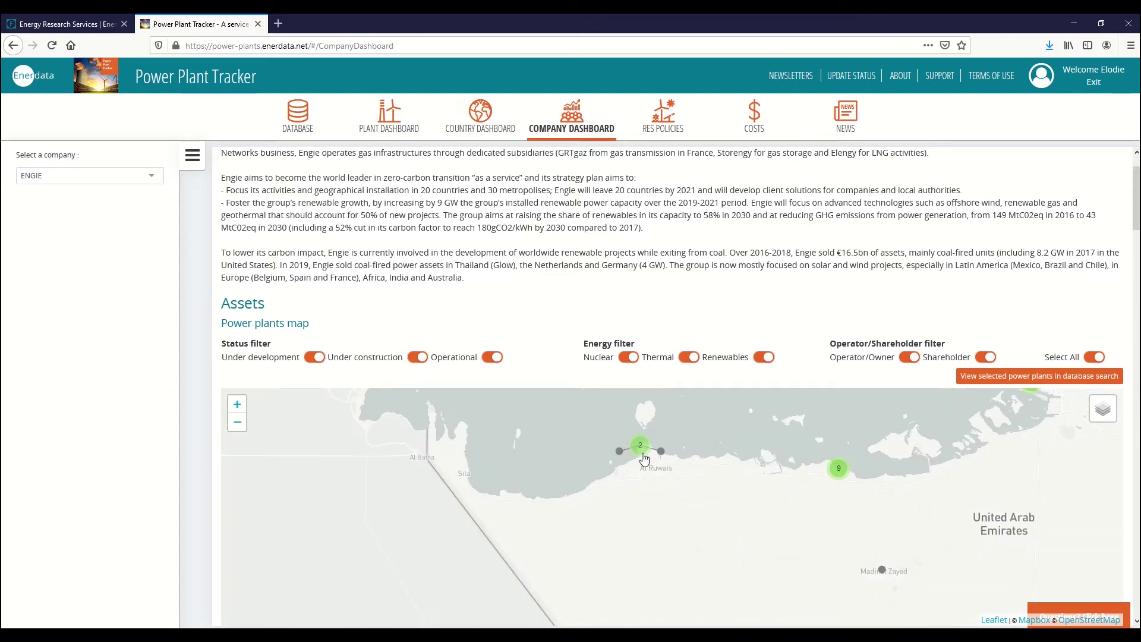
pyautogui.click(661, 453)
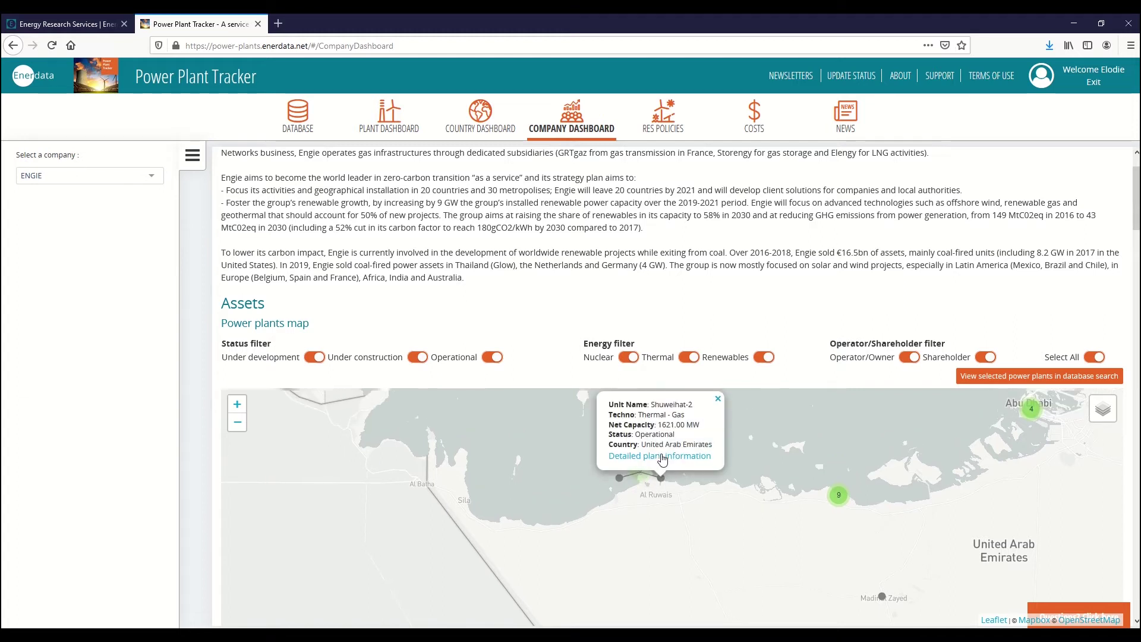
pyautogui.click(670, 456)
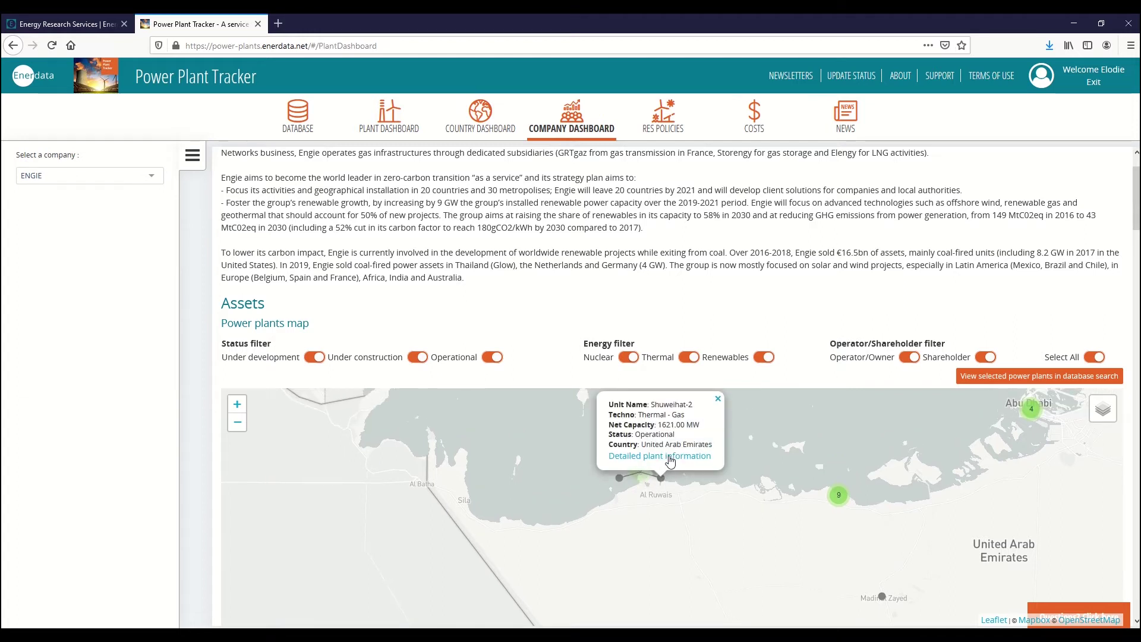